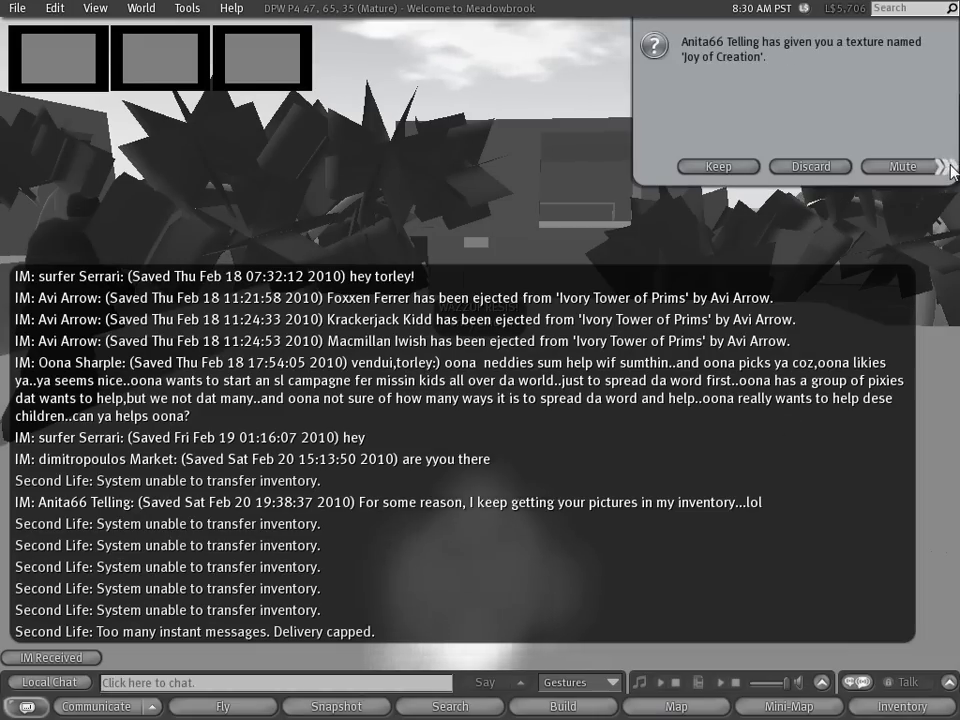
Step: Flip through the stacked texture-offer popups without answering any of them
left_click(942, 168)
left_click(942, 168)
left_click(942, 168)
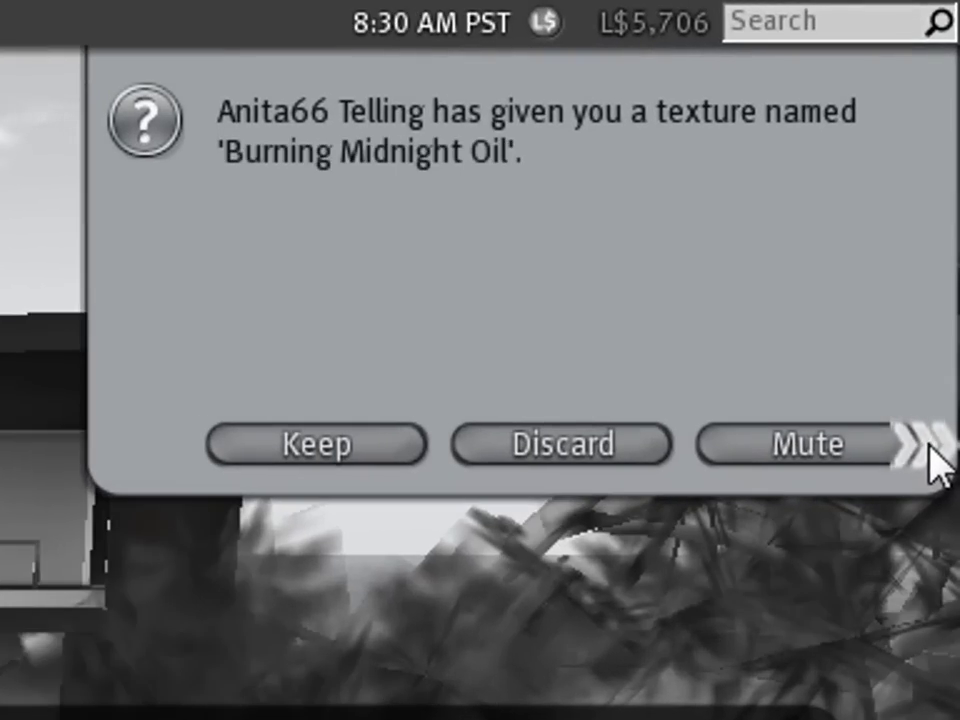
left_click(929, 446)
left_click(929, 446)
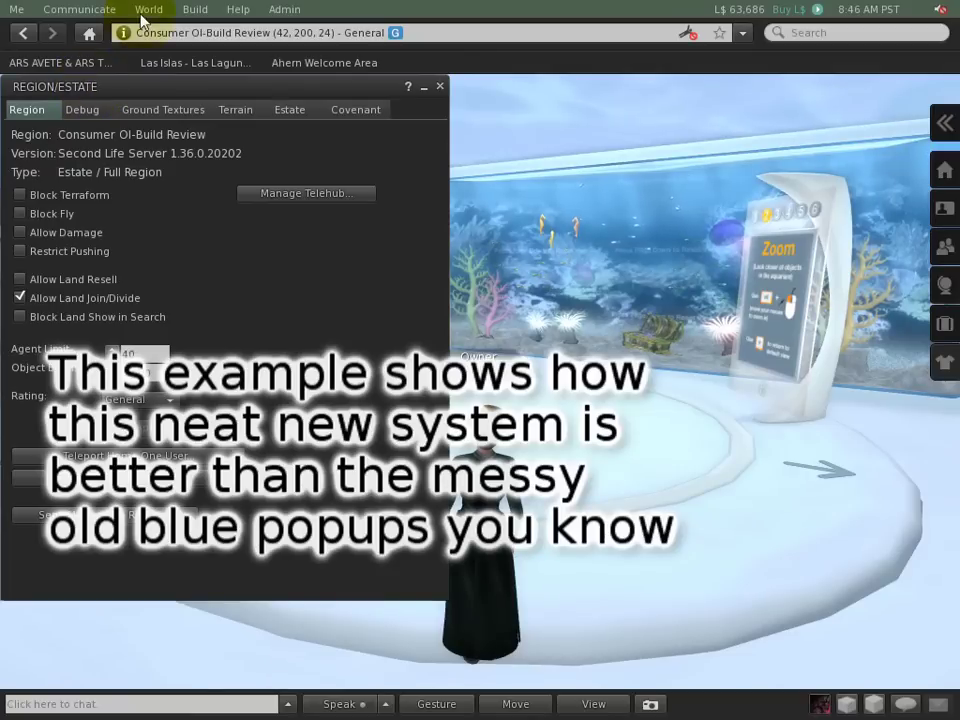
Step: Send the announcement "FRIENDLY GREETINGS!" to everyone in the region
left_click(143, 12)
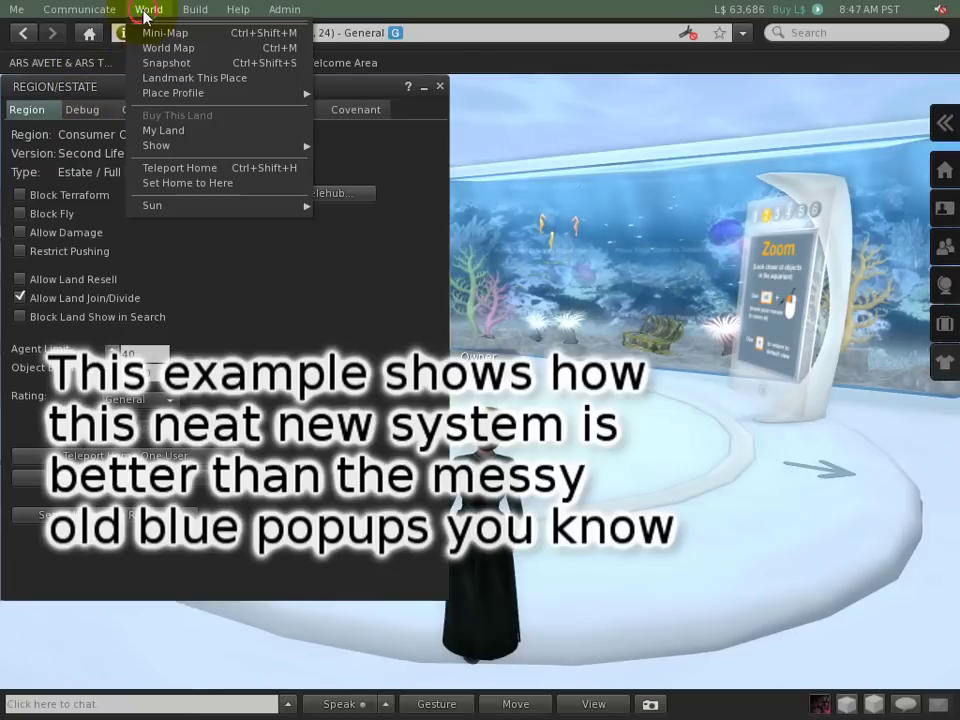
mouse_move(142, 93)
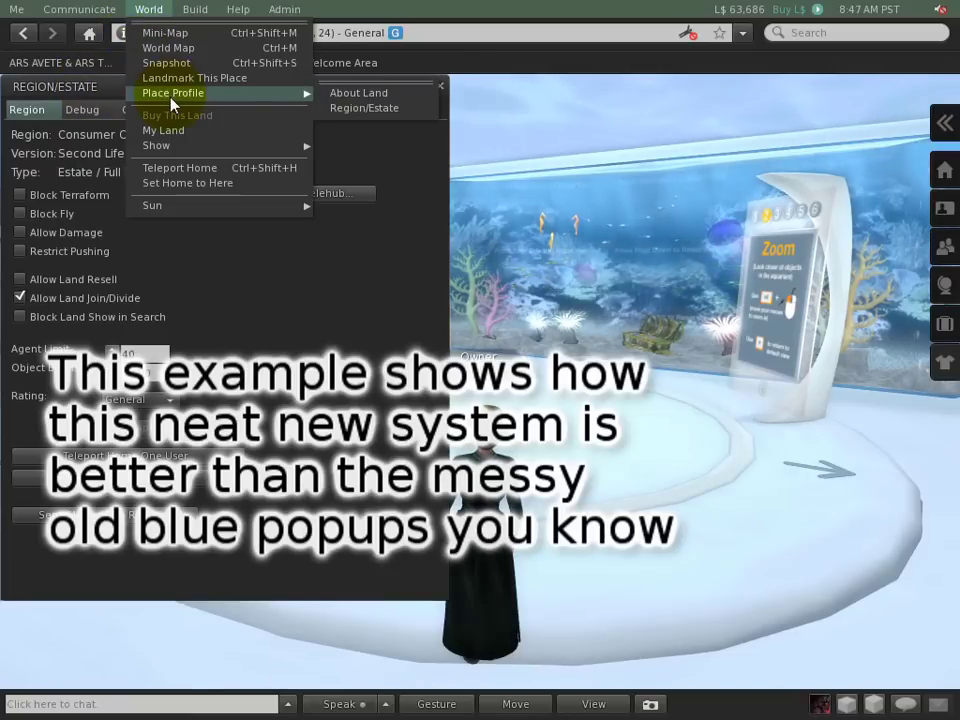
left_click(358, 318)
left_click(187, 516)
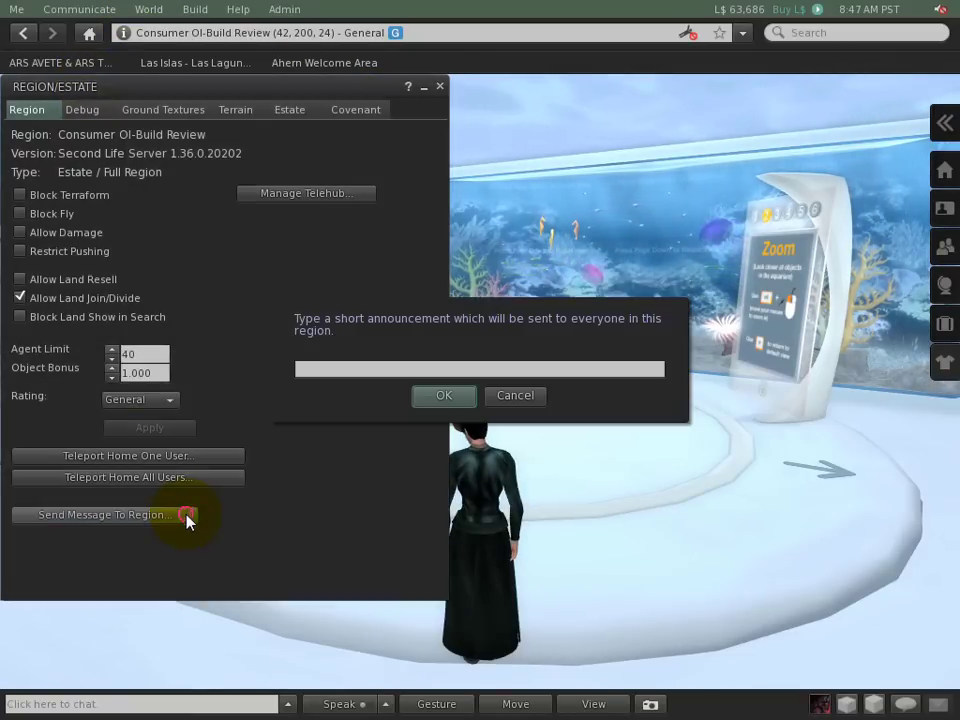
left_click(312, 368)
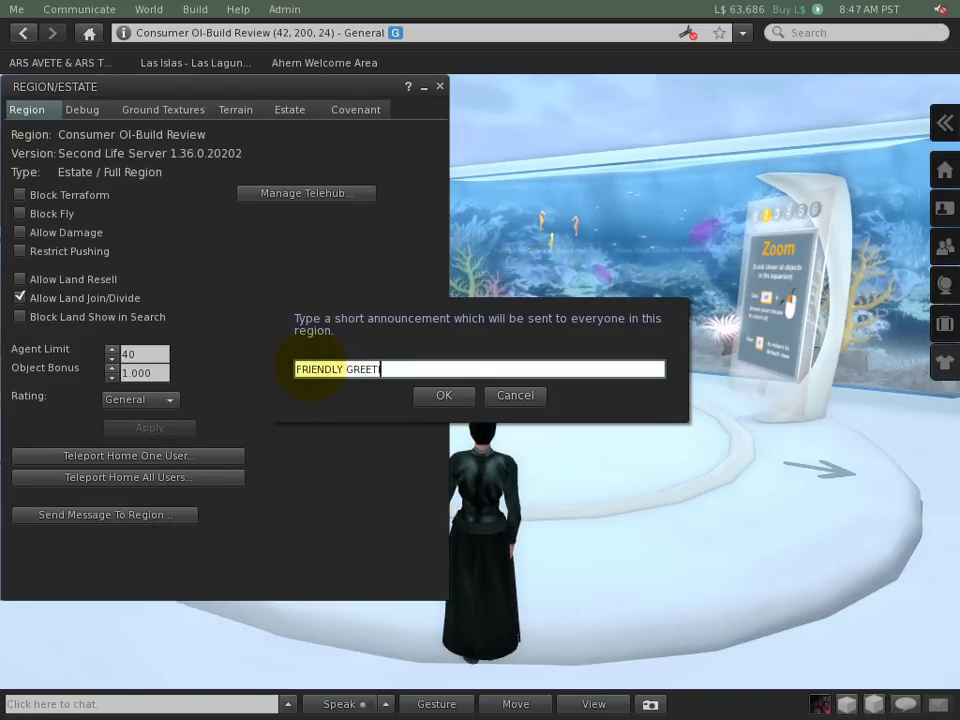
type("FRIENDLY GREETINGS!")
left_click(450, 398)
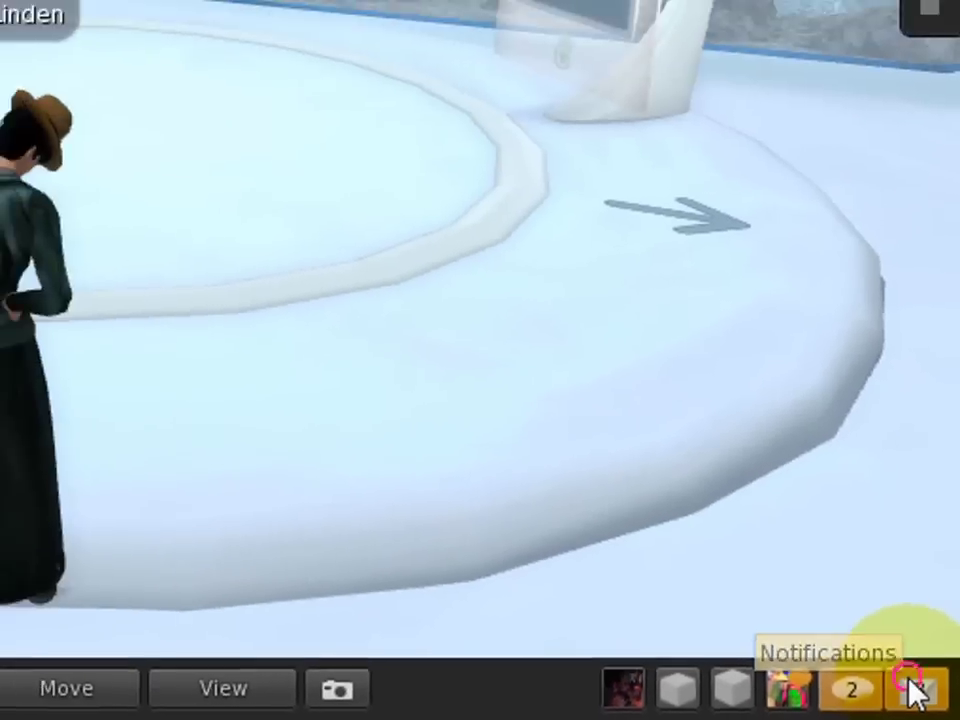
Step: Open the notifications list, read and acknowledge the first announcement, and dismiss the remaining ones
left_click(885, 670)
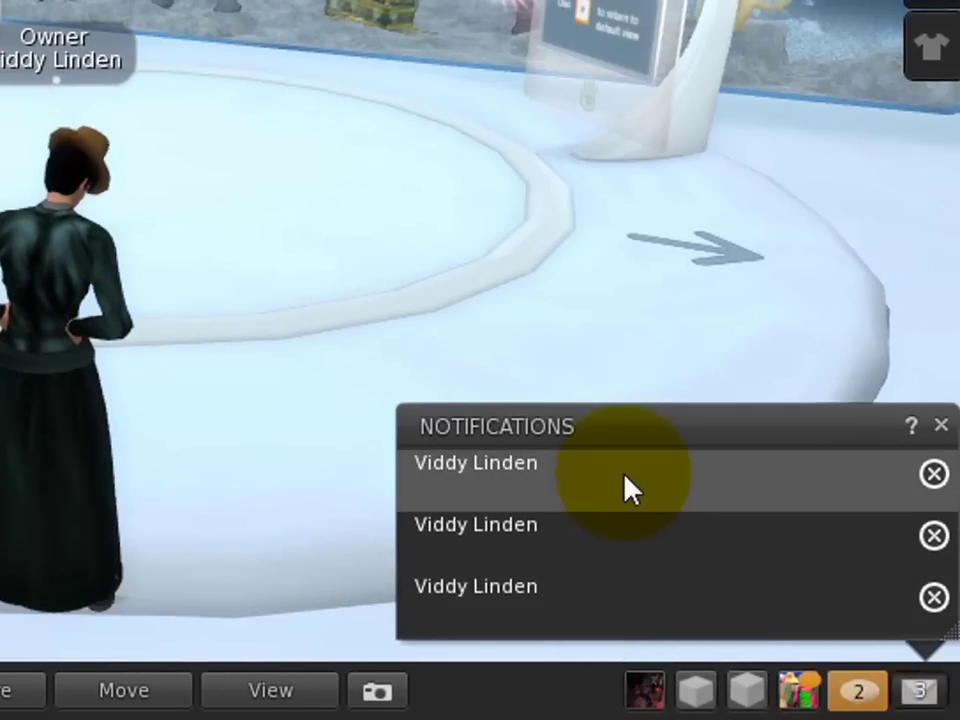
left_click(625, 488)
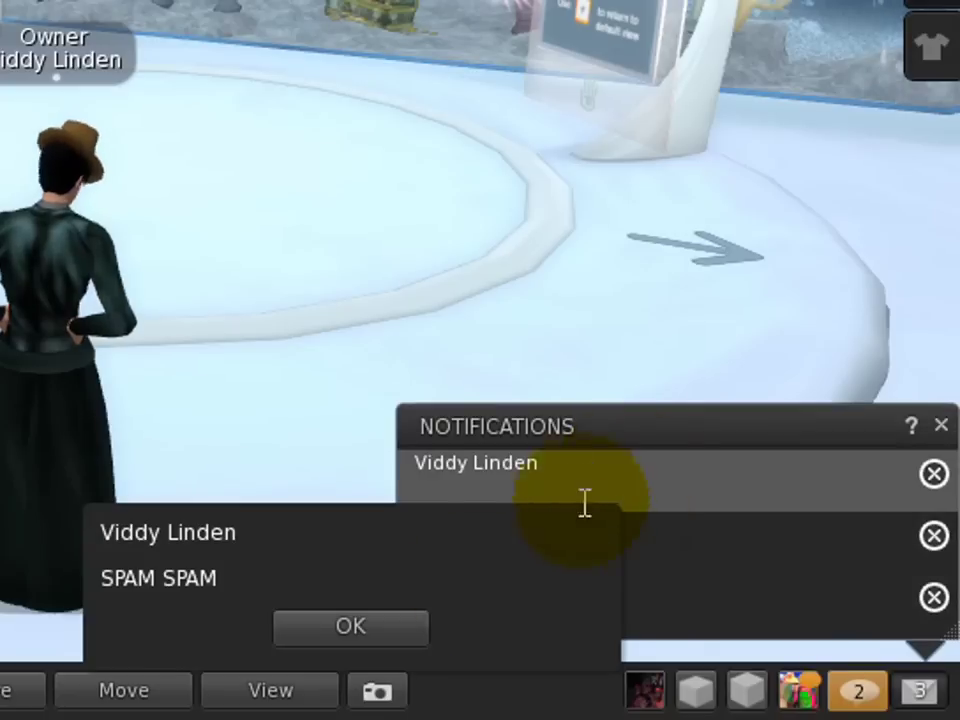
left_click(422, 624)
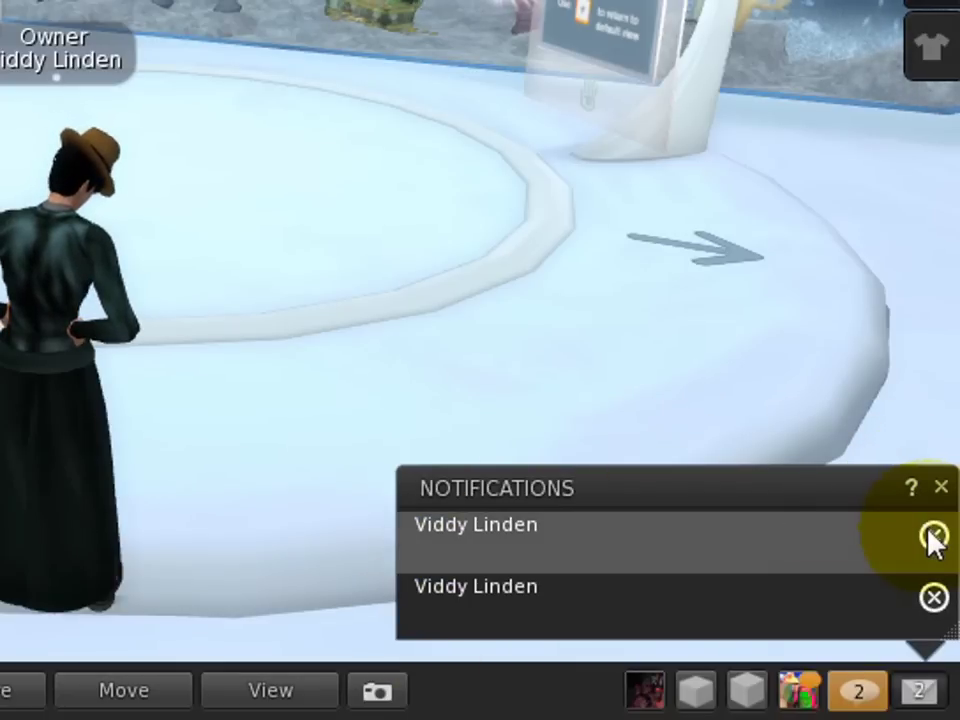
left_click(933, 537)
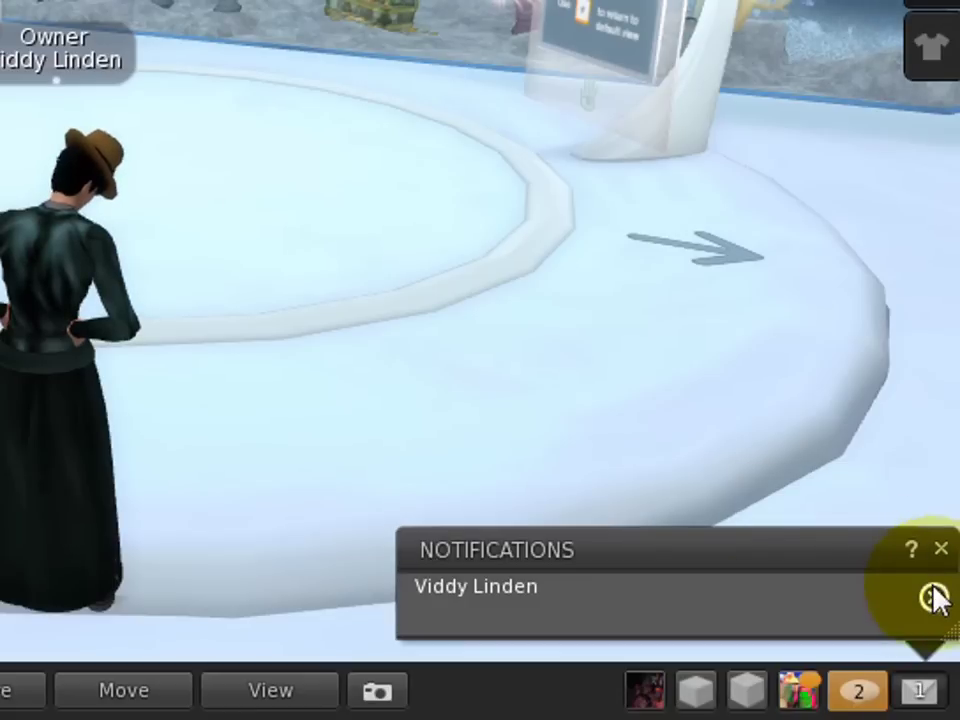
left_click(933, 598)
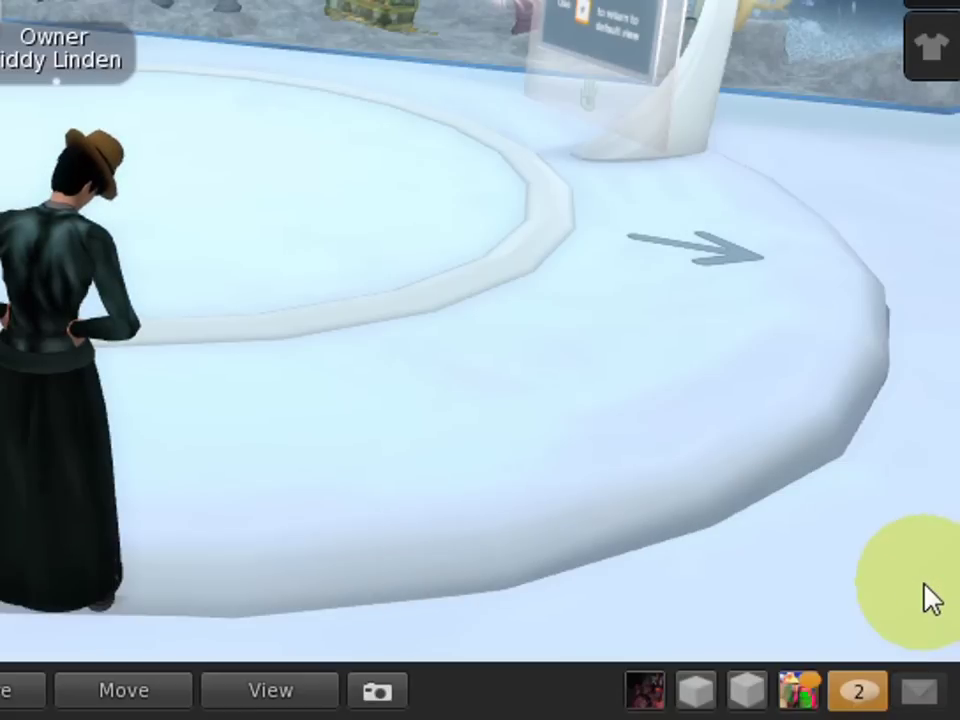
Step: Keep the notecard offered by the Ars Avete & Ars Toga object in the conversations list and acknowledge the receipt
left_click(876, 695)
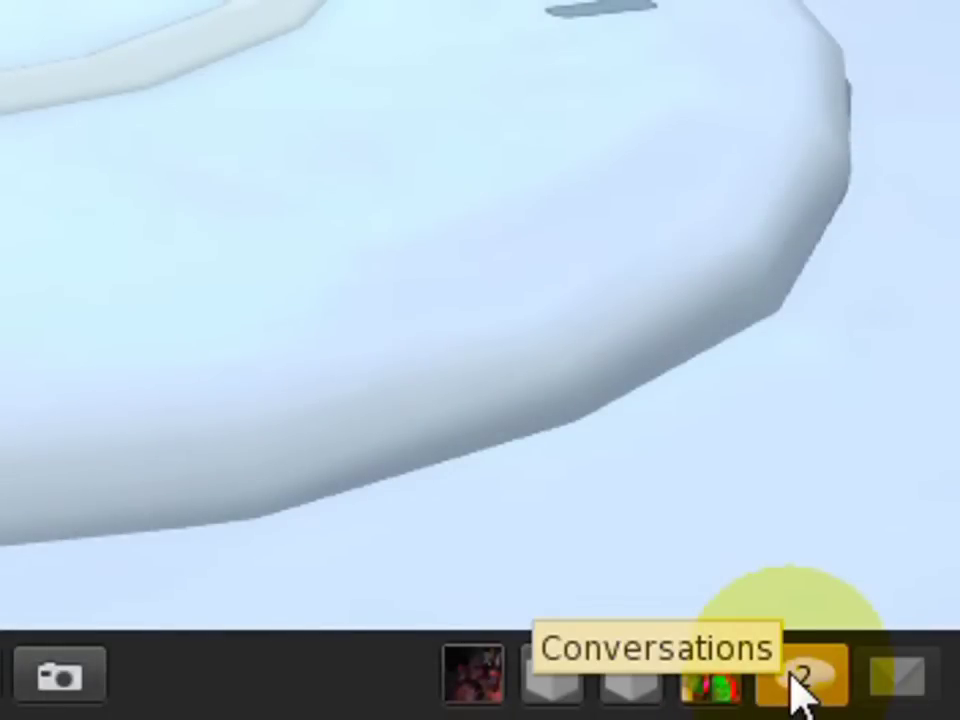
left_click(800, 683)
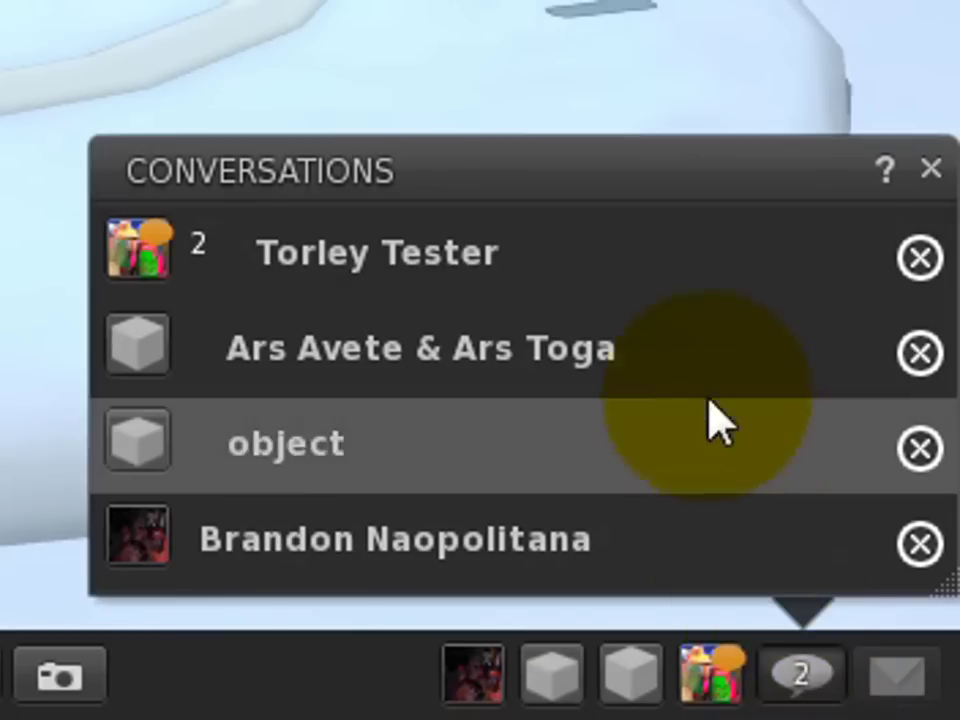
left_click(695, 366)
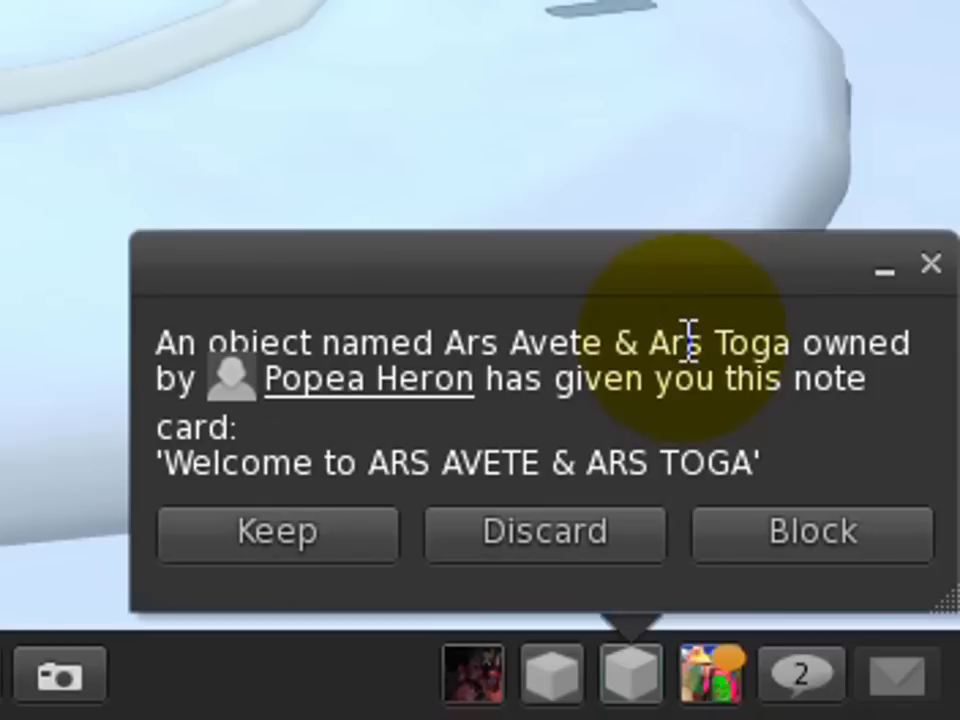
left_click(378, 545)
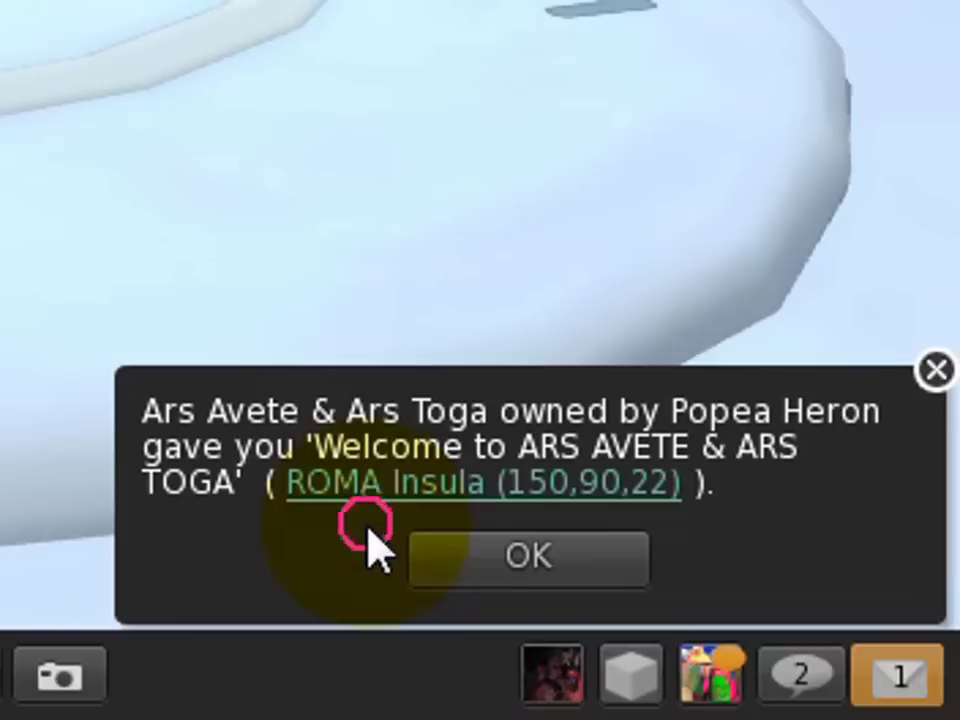
left_click(609, 558)
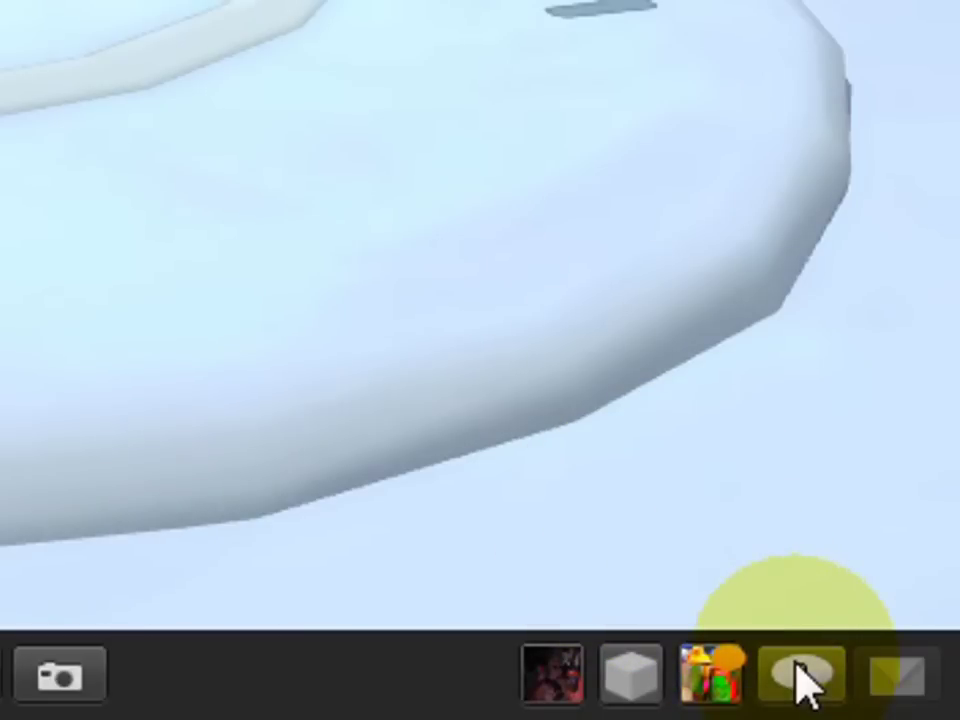
Step: Open the two residents' instant message conversations and undock them side by side as separate windows
left_click(804, 678)
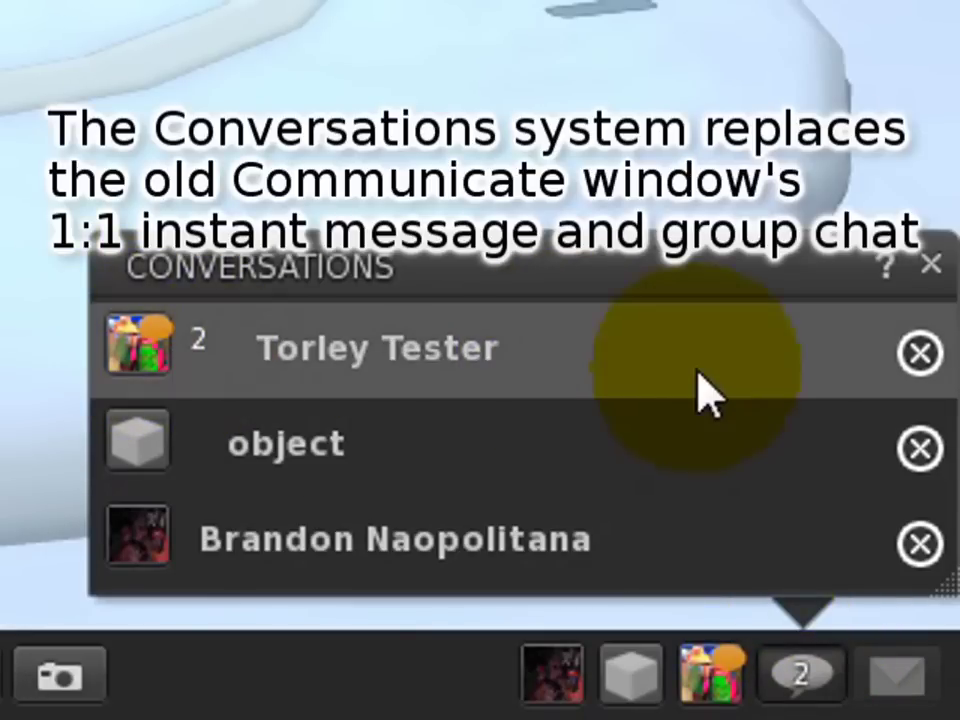
left_click(589, 377)
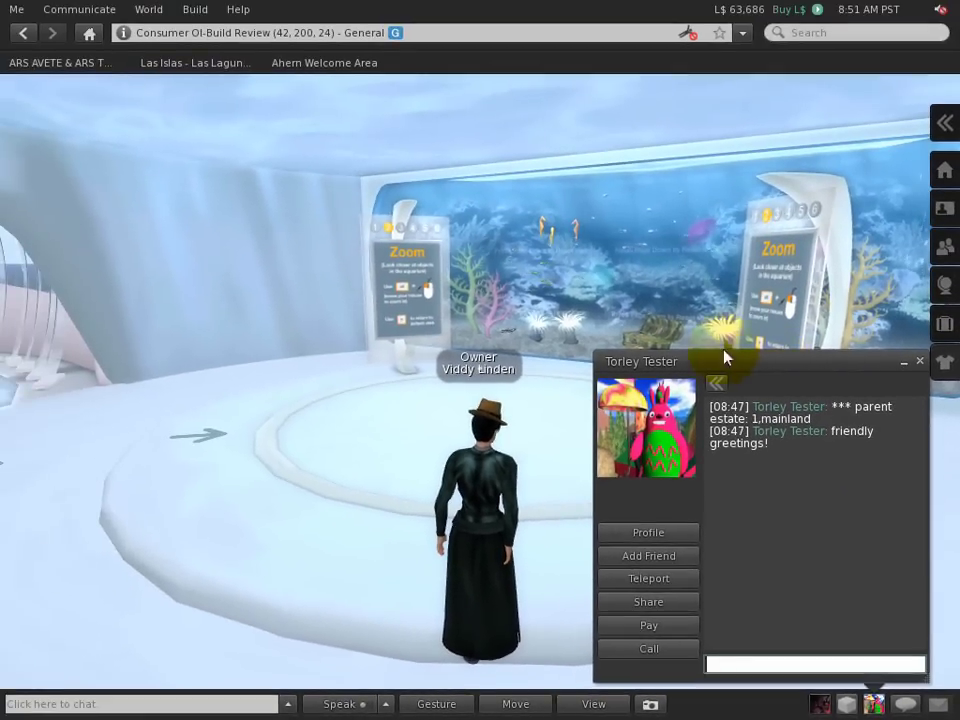
left_click_drag(565, 129, 0, 0)
left_click_drag(165, 138, 372, 171)
left_click(810, 703)
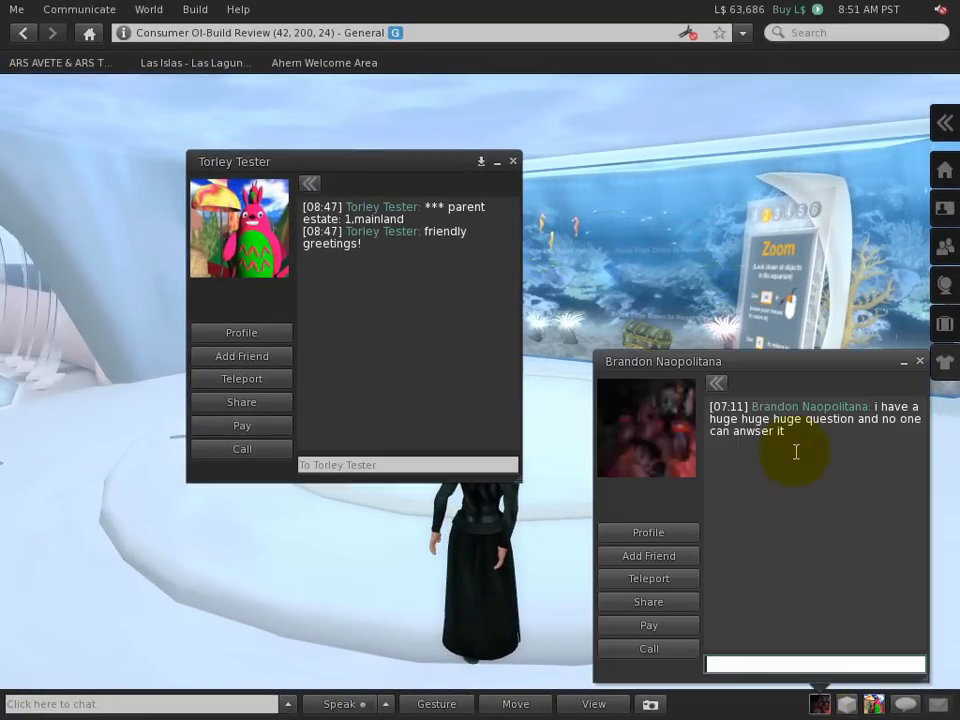
left_click_drag(728, 360, 686, 182)
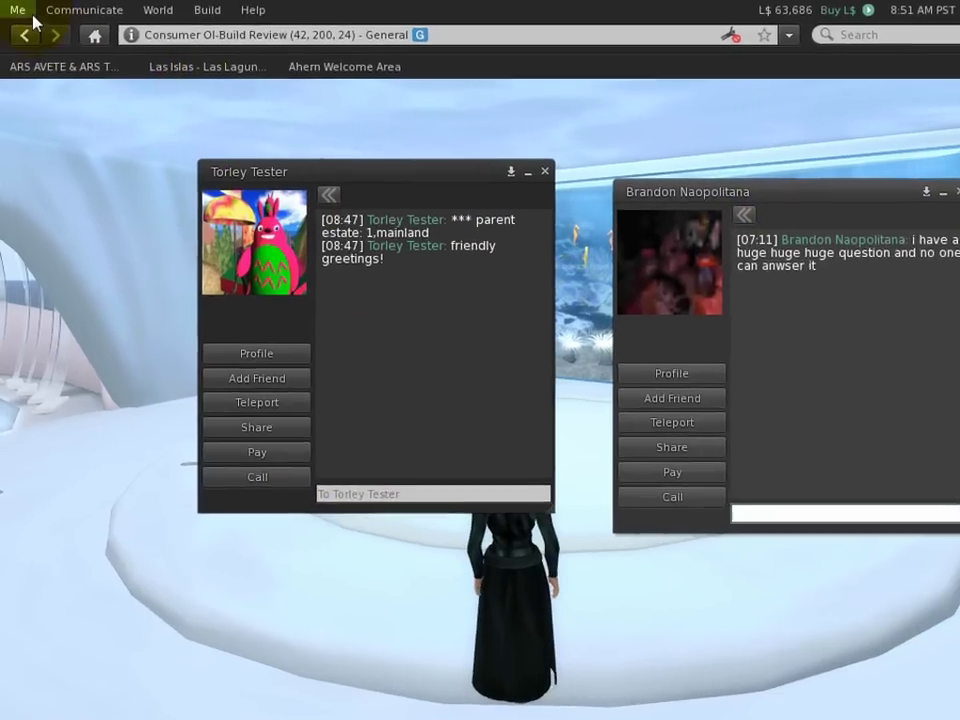
Step: Set instant messages to show in Tabs in the chat preferences
left_click(18, 11)
left_click(32, 50)
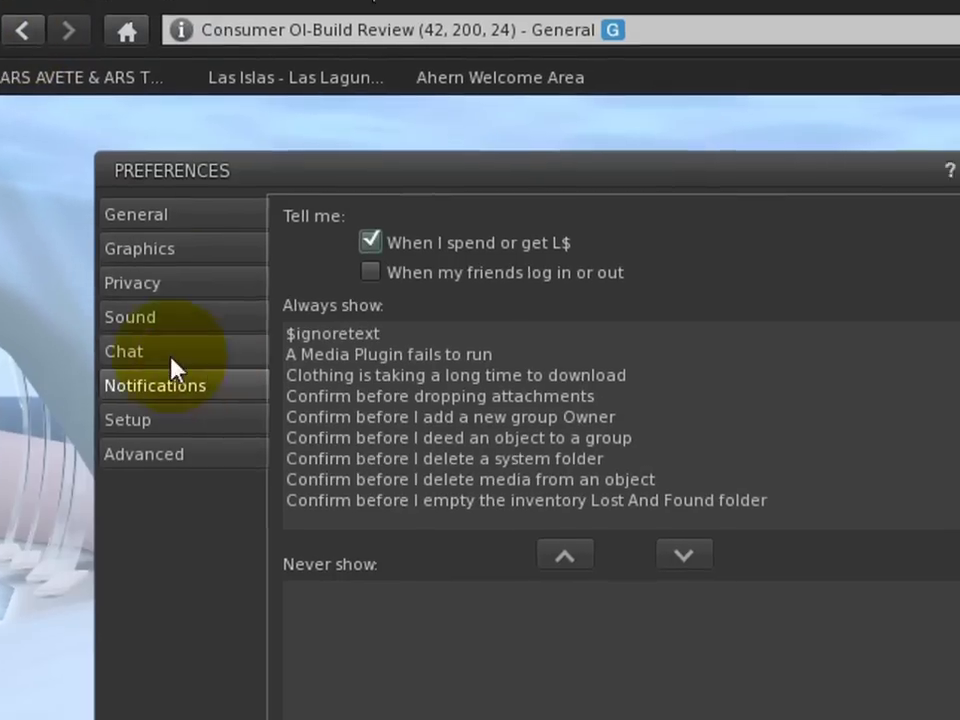
left_click(176, 380)
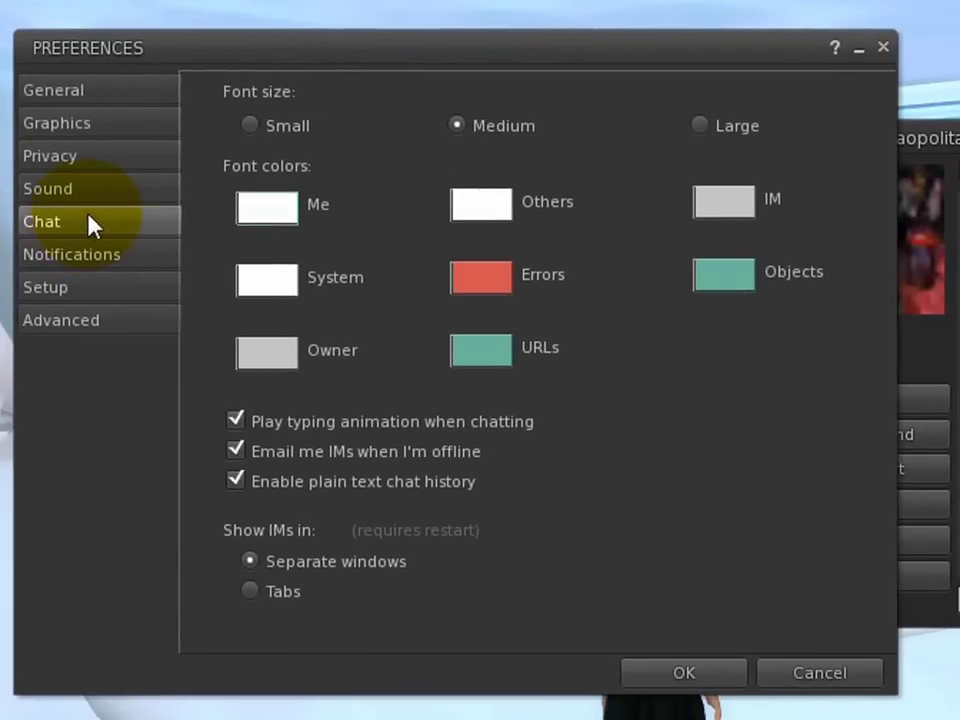
left_click(271, 593)
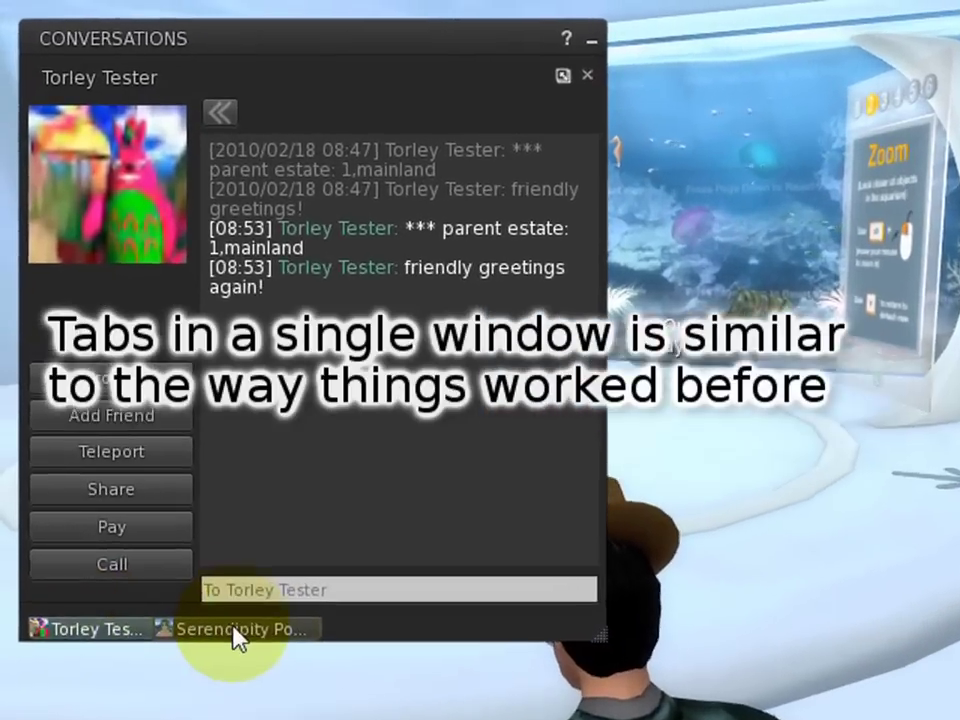
Step: Switch back and forth between the two conversation tabs, ending on the second contact's conversation
left_click(235, 632)
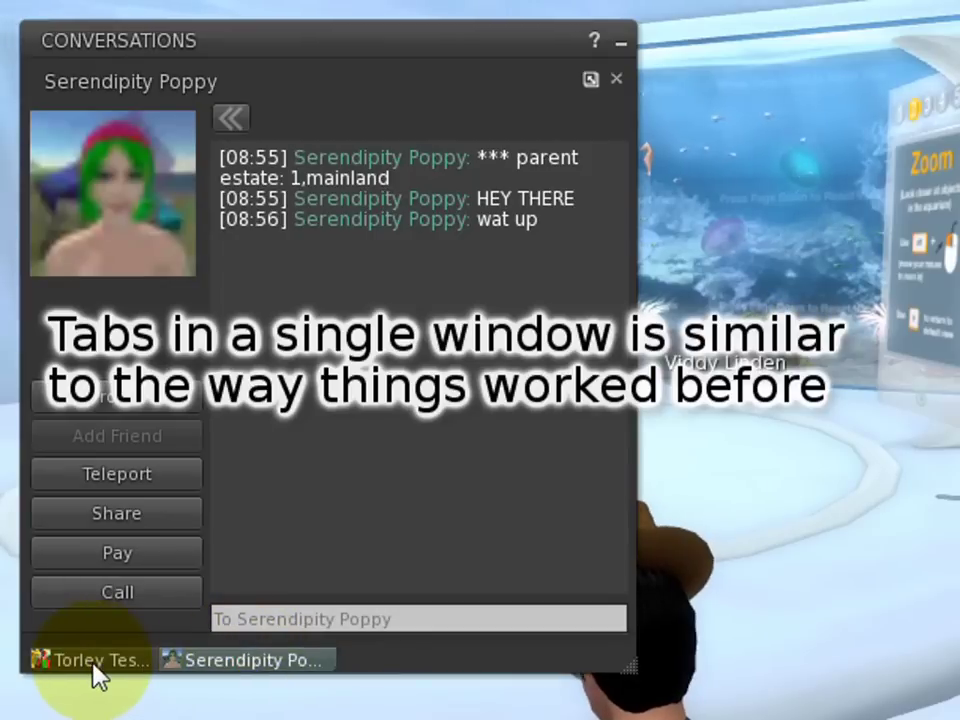
left_click(98, 634)
left_click(199, 630)
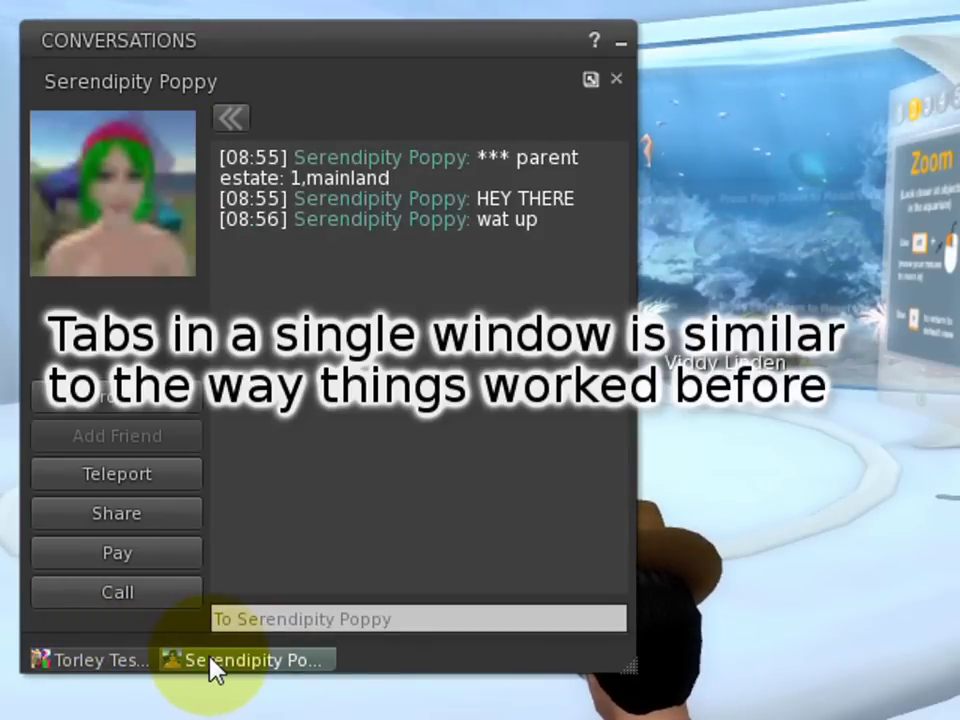
Step: Tear off the second contact's conversation and dock it back, and collapse and re-expand its contact panel
left_click(591, 81)
left_click_drag(532, 98, 874, 148)
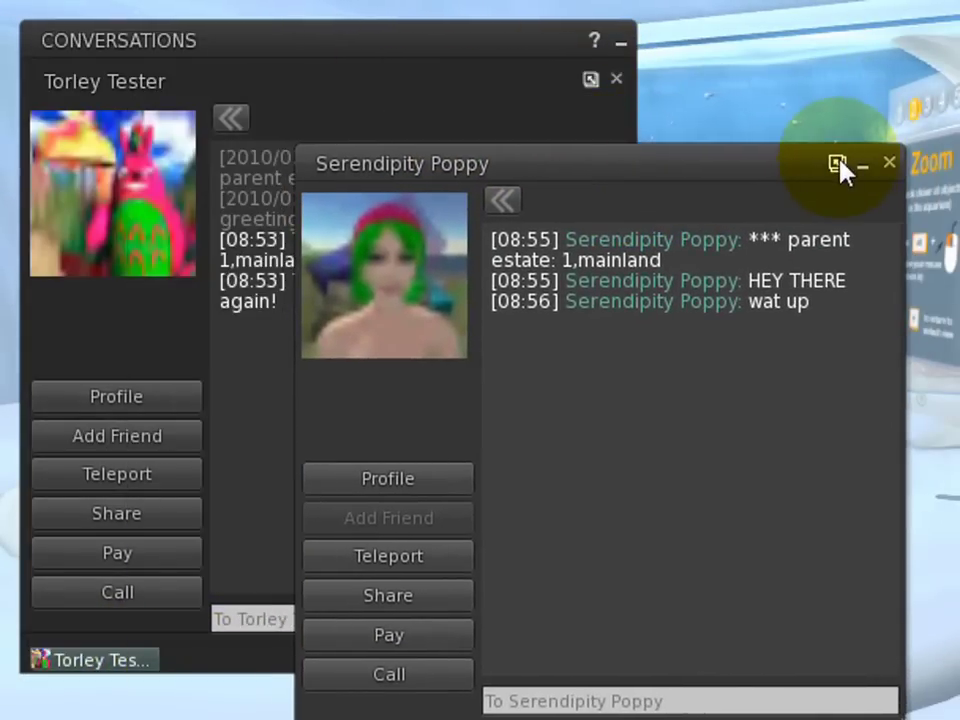
left_click(837, 163)
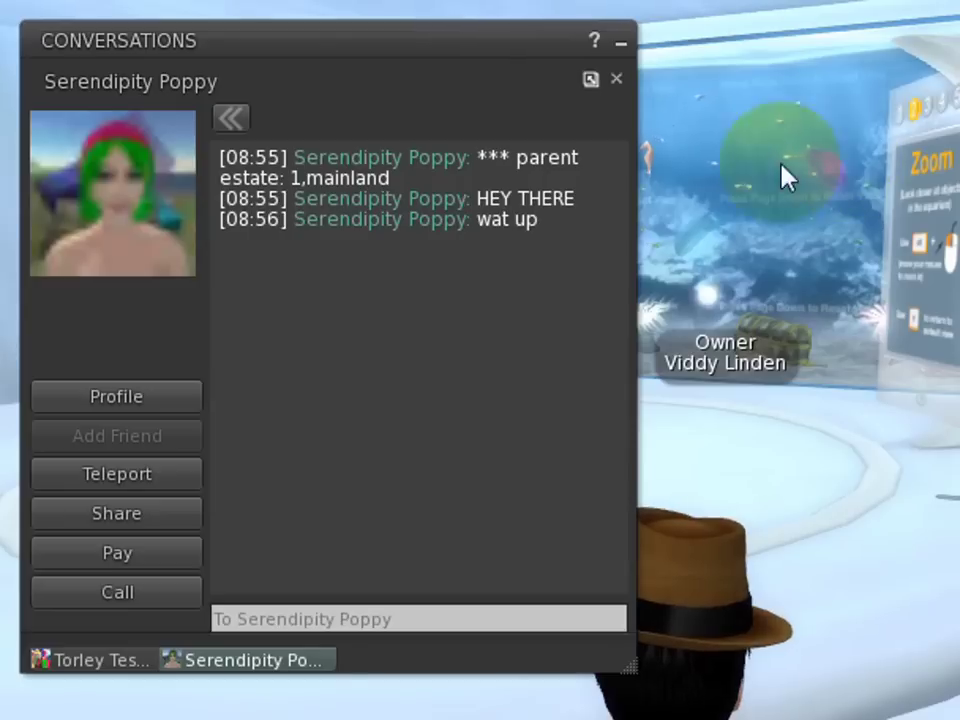
left_click(230, 125)
left_click(50, 120)
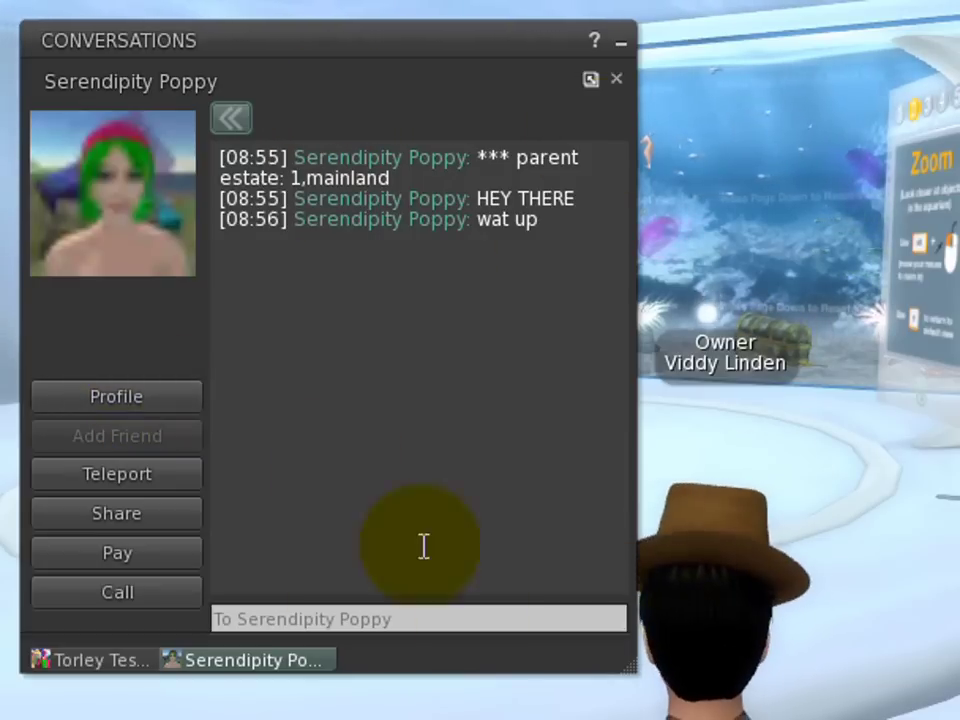
Step: Open the second contact's profile from the conversation and view its Picks and Notes & Privacy sections
left_click(150, 400)
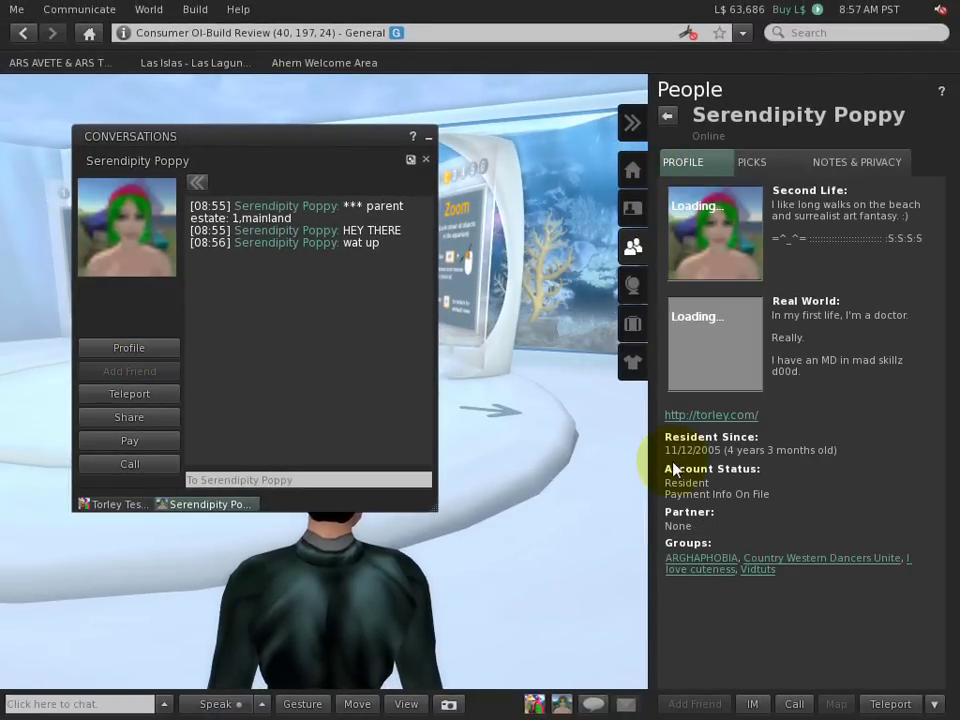
left_click(632, 122)
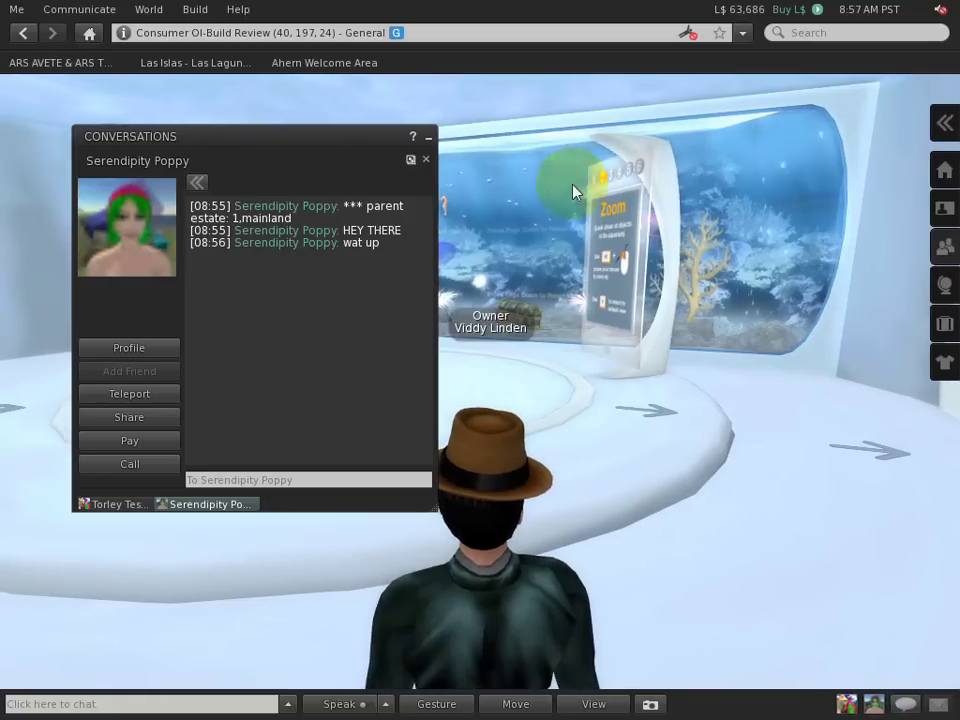
left_click(943, 120)
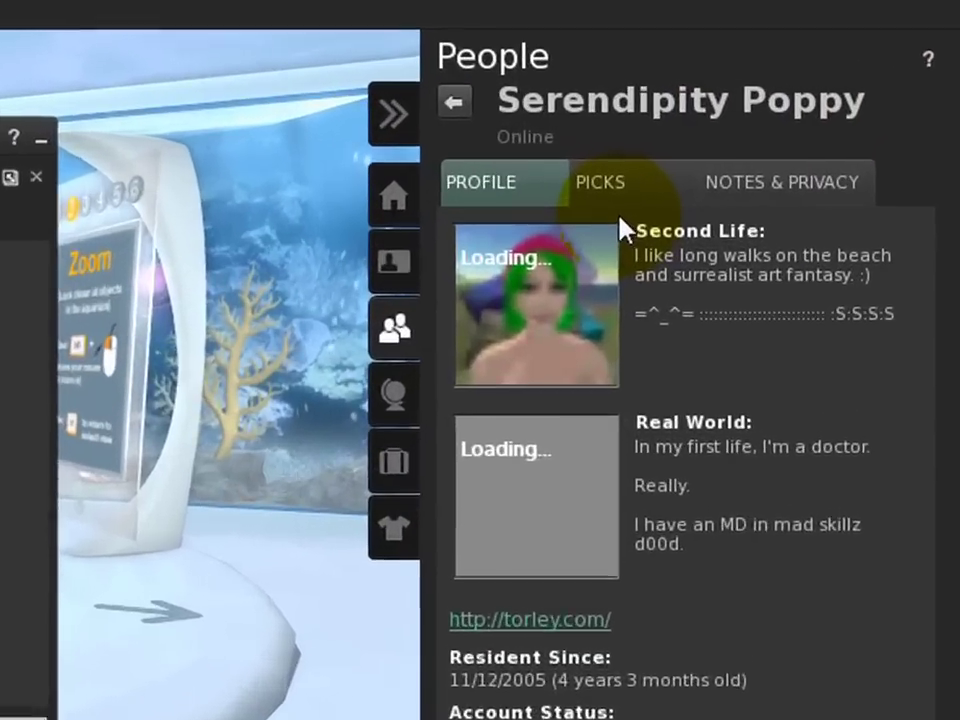
left_click(732, 166)
left_click(834, 165)
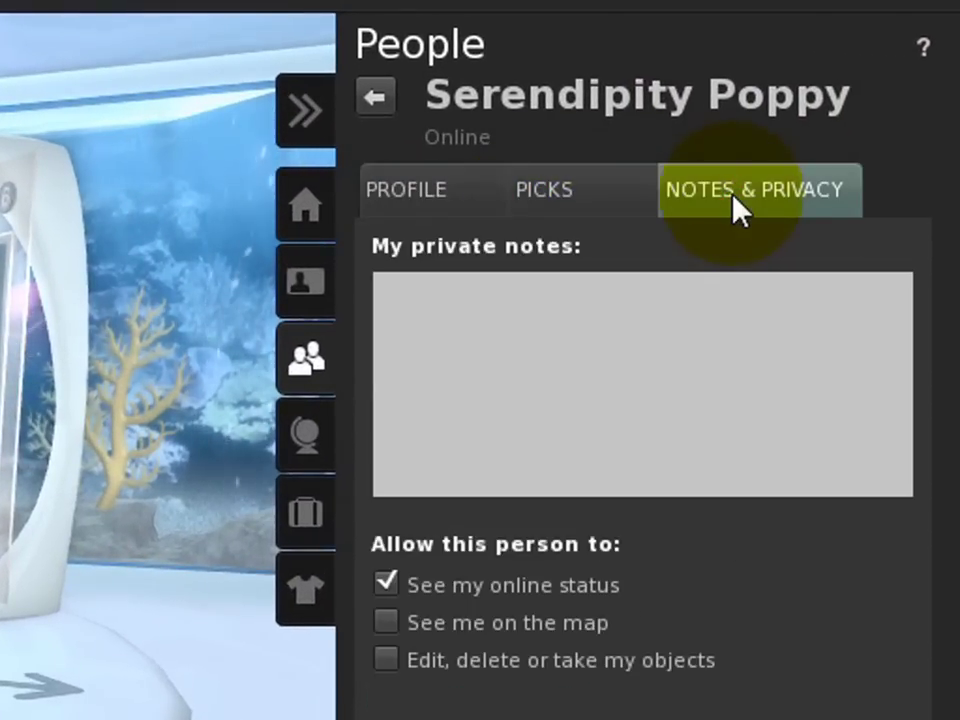